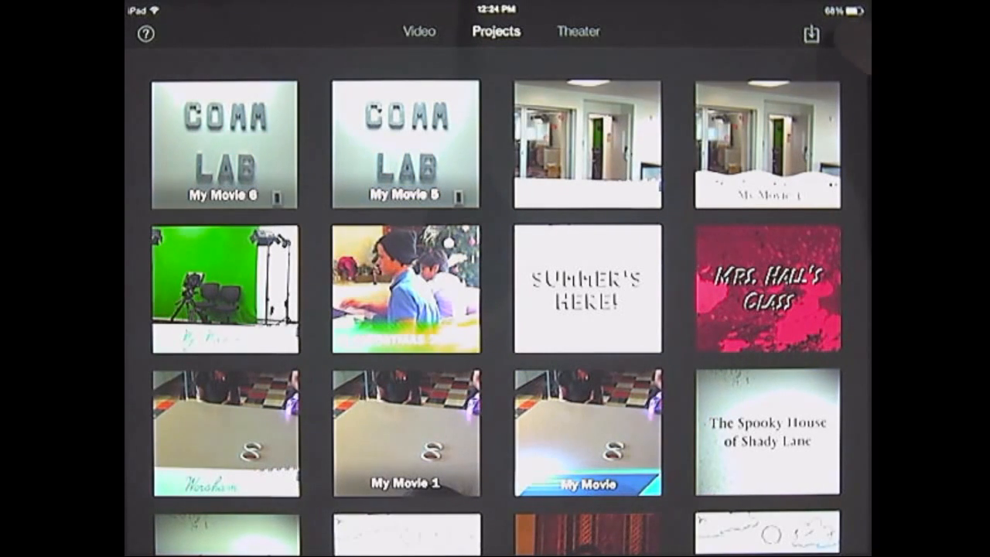
Create a new Movie project using the Simple theme after previewing Travel in the carousel.
left_click(847, 34)
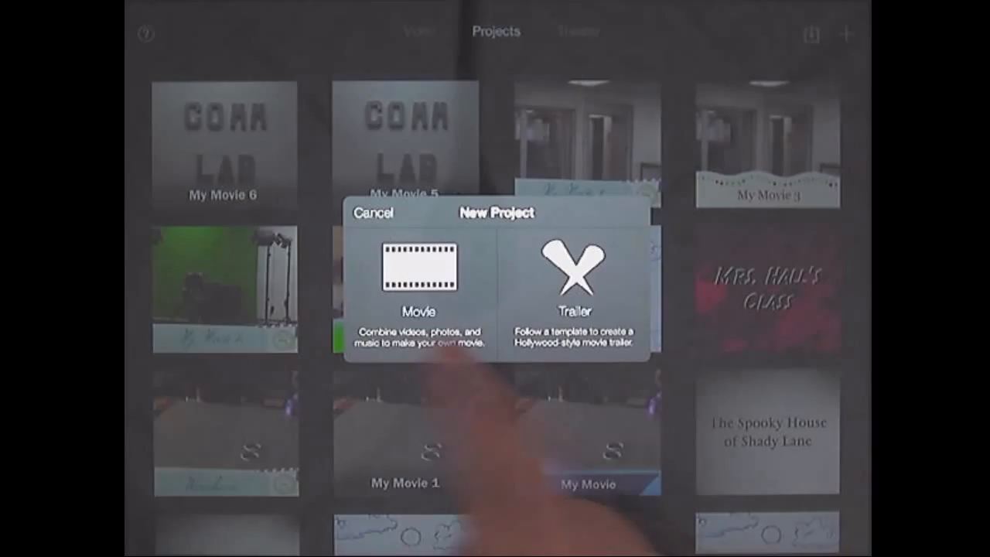
left_click(418, 267)
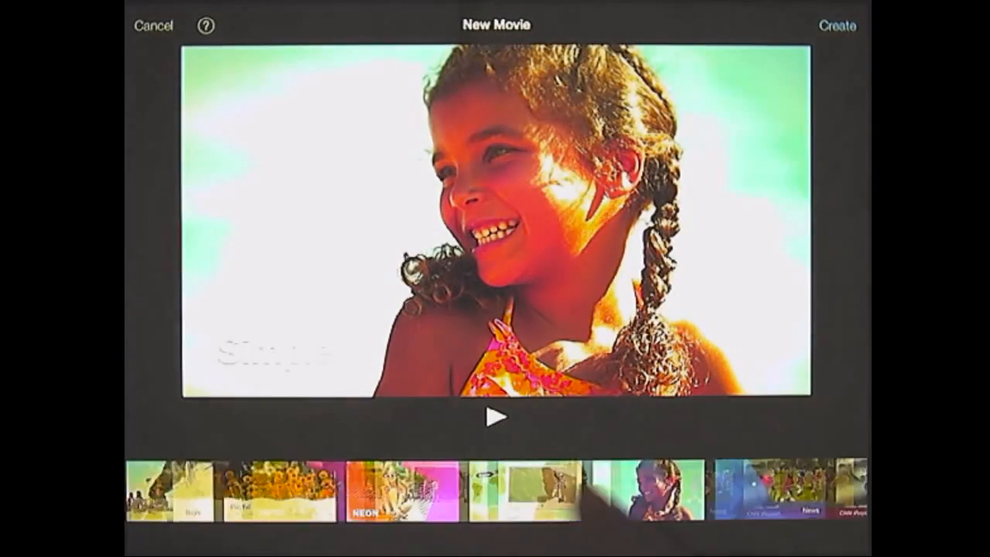
left_click_drag(774, 503, 464, 503)
left_click_drag(325, 503, 503, 503)
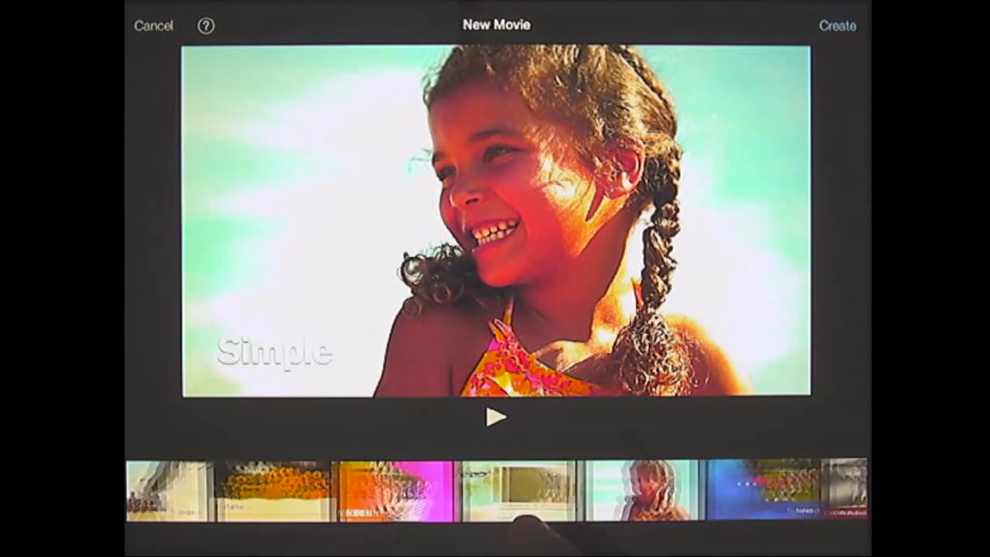
left_click(499, 487)
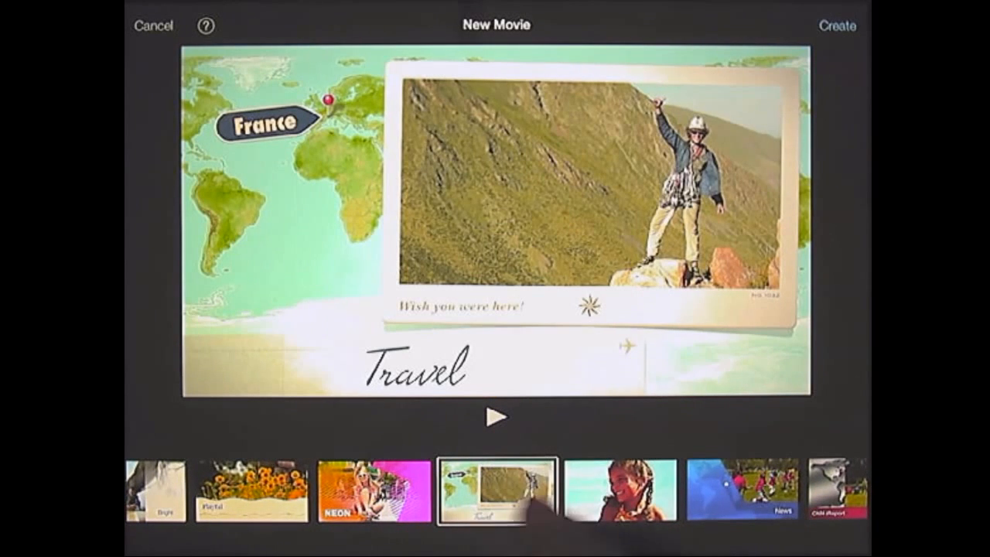
left_click_drag(619, 491, 503, 491)
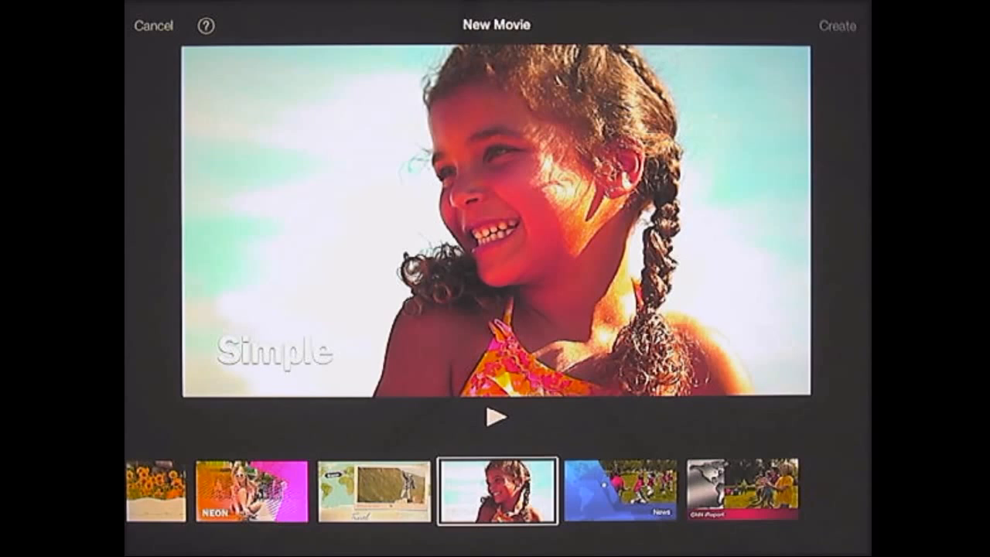
left_click(838, 25)
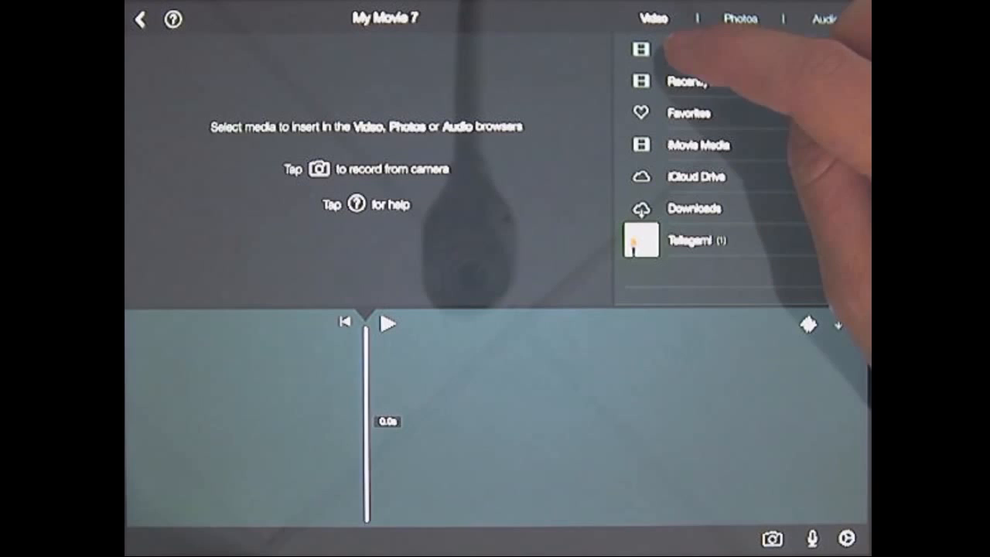
Add today's two Recently Added clips to the timeline: the COMM LAB clip, then the computer-lab clip.
left_click(687, 81)
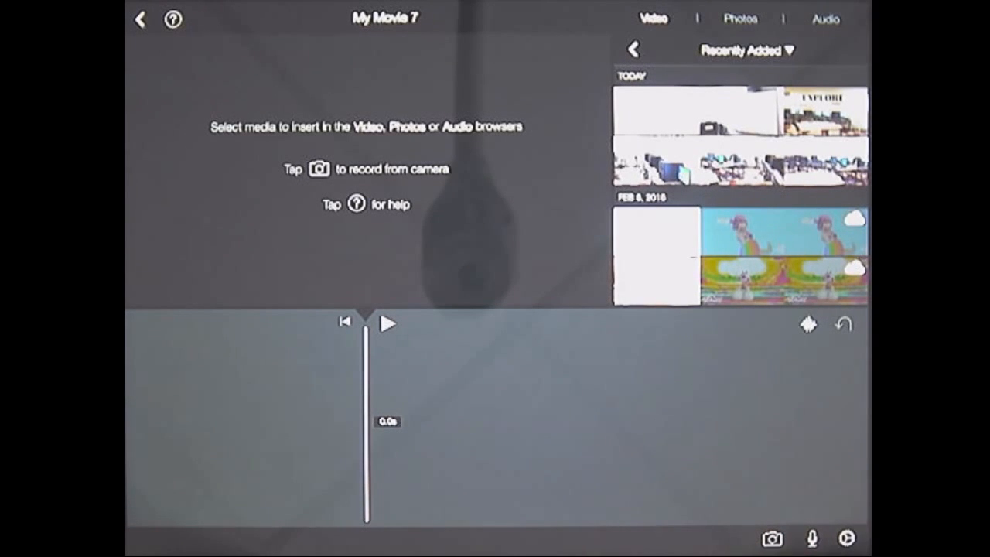
left_click(743, 128)
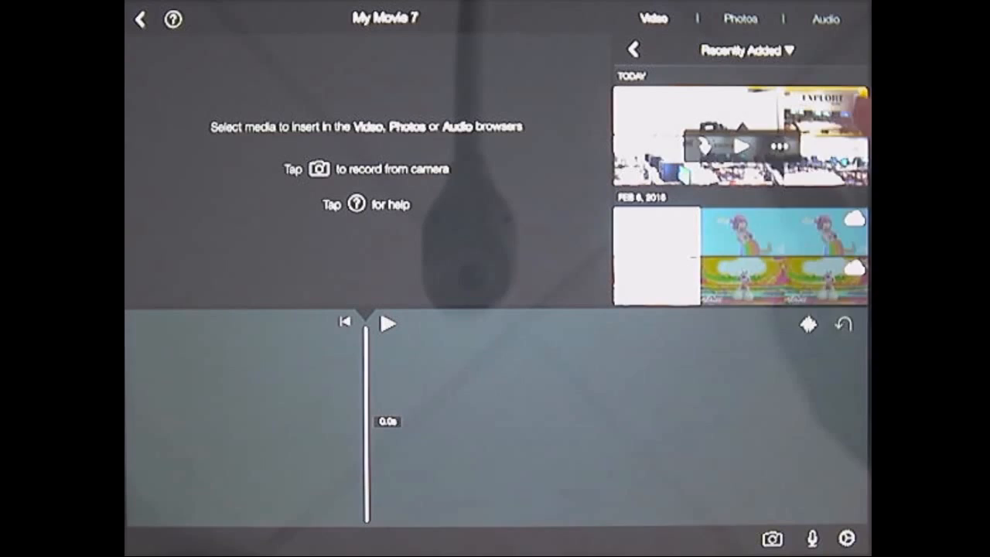
left_click(704, 145)
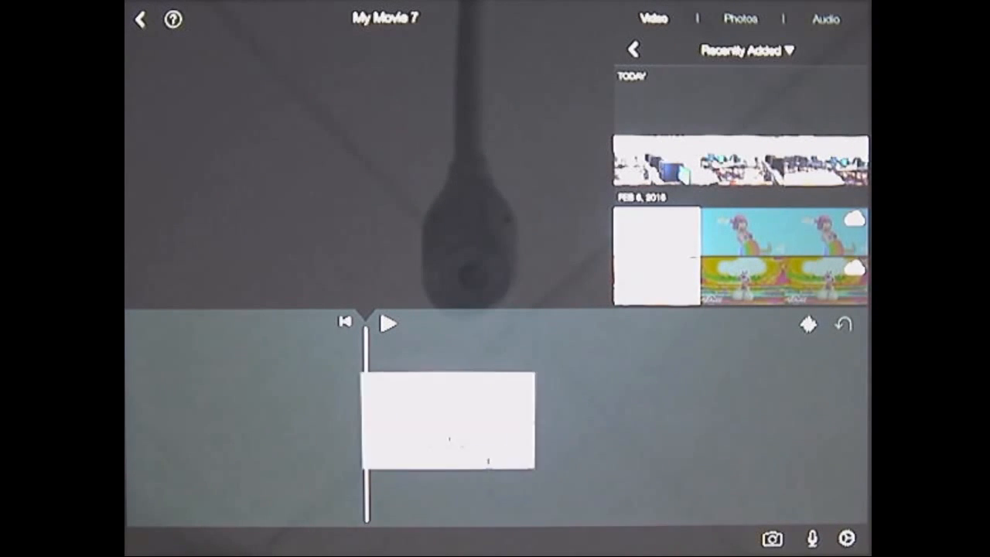
left_click(781, 159)
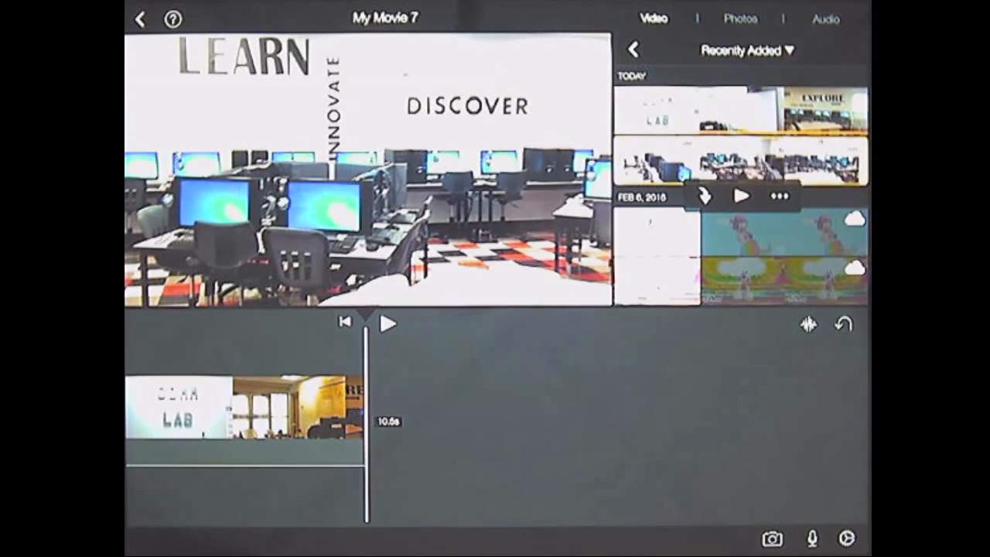
left_click(705, 196)
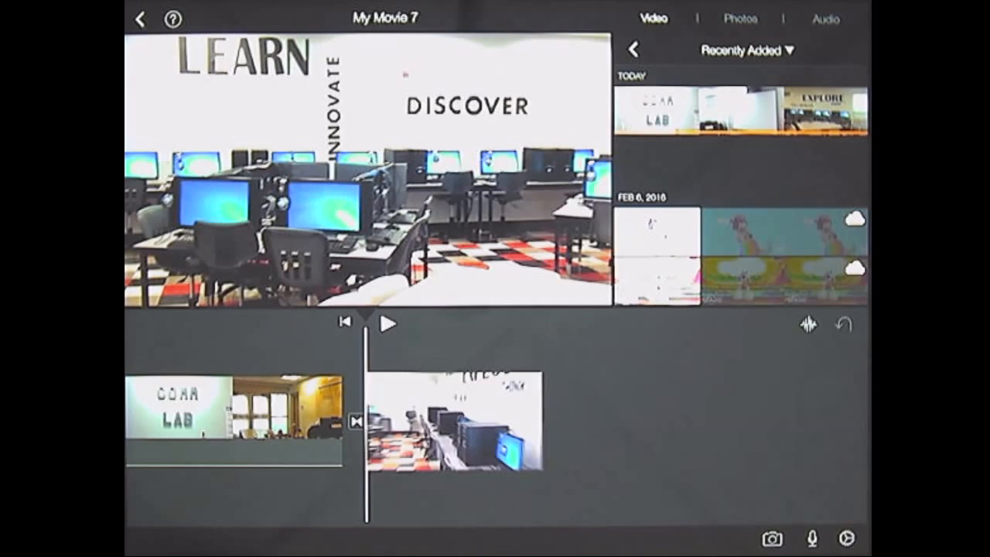
Split the first clip where the COMM LAB sign shot ends and select the new short opening clip.
left_click_drag(356, 421, 716, 445)
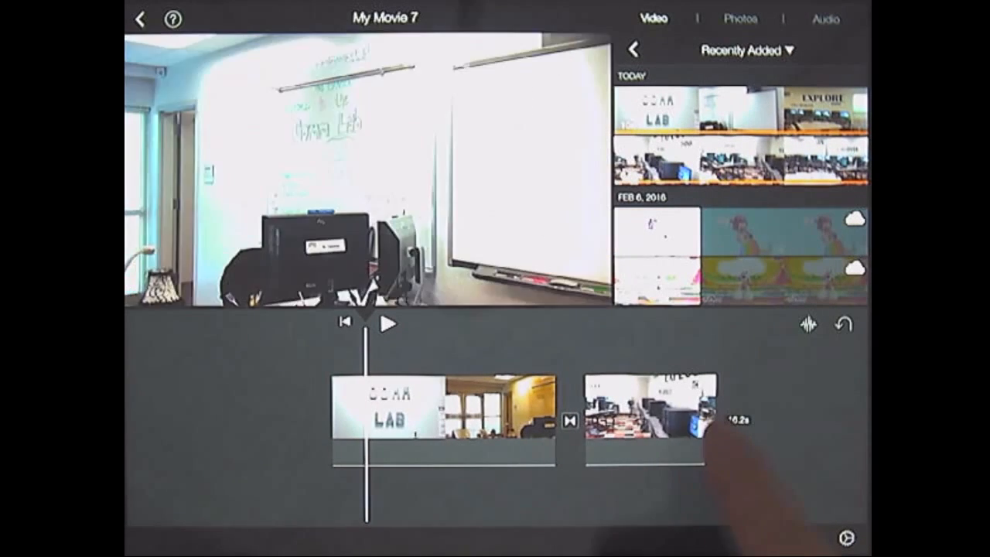
left_click_drag(518, 456, 449, 457)
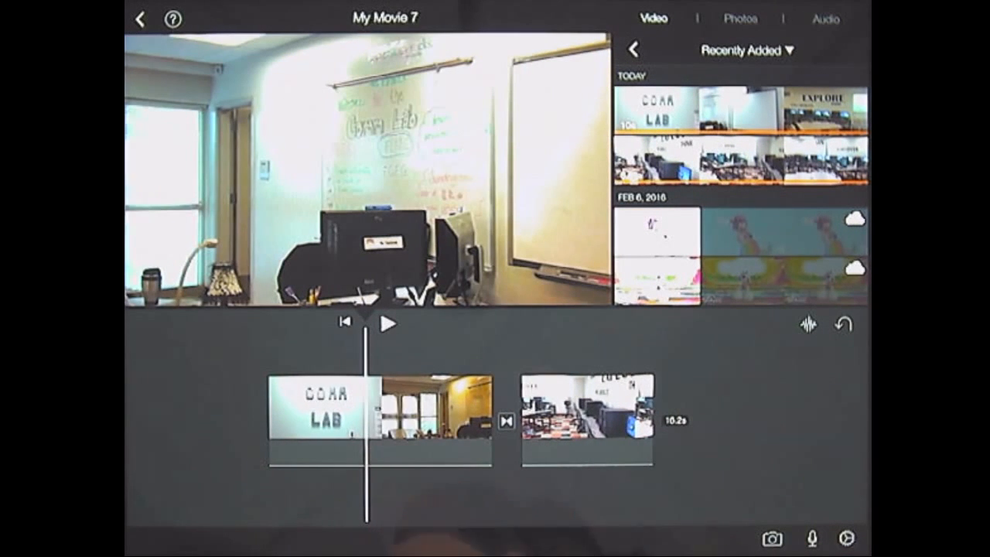
left_click_drag(360, 460, 457, 460)
left_click(476, 429)
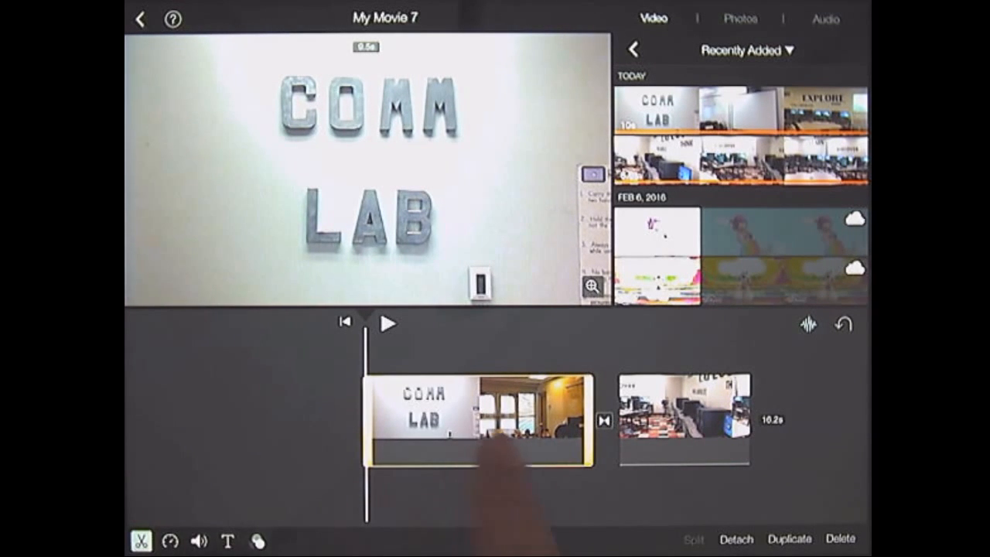
left_click_drag(495, 449, 414, 464)
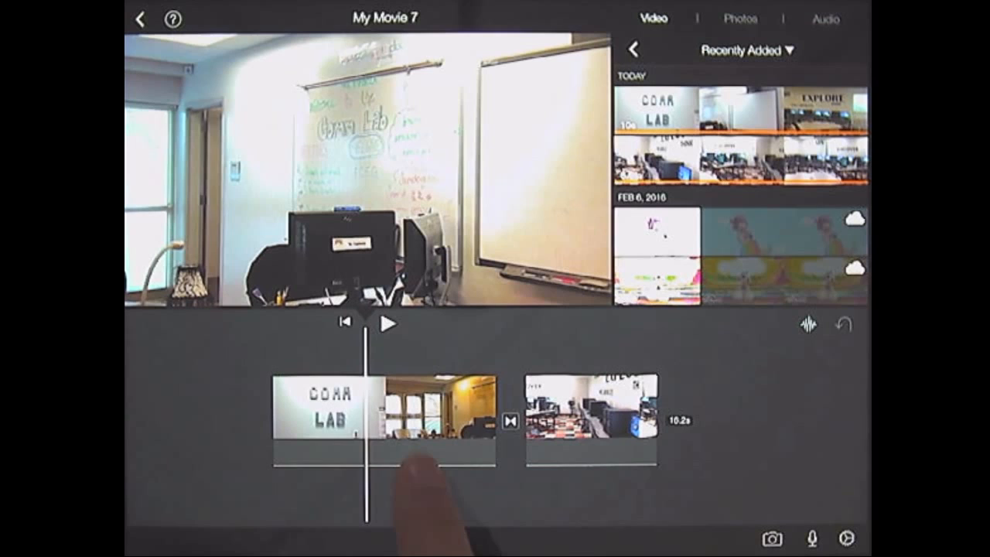
left_click(391, 453)
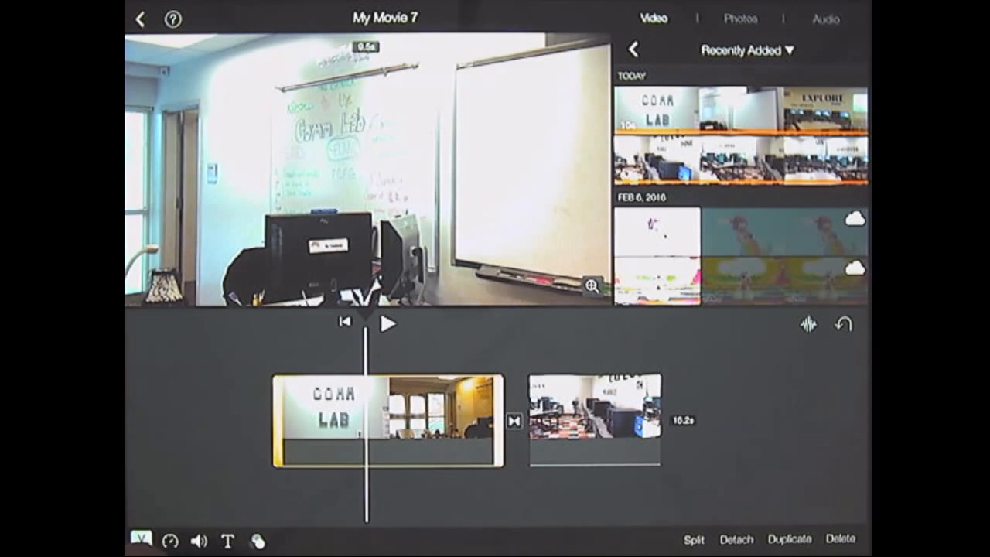
left_click_drag(368, 379, 367, 464)
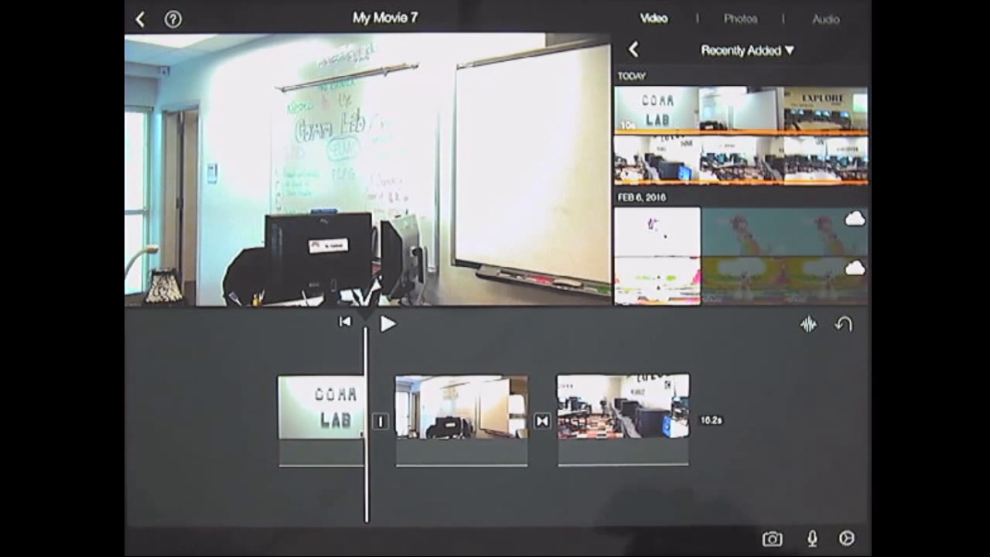
left_click(386, 422)
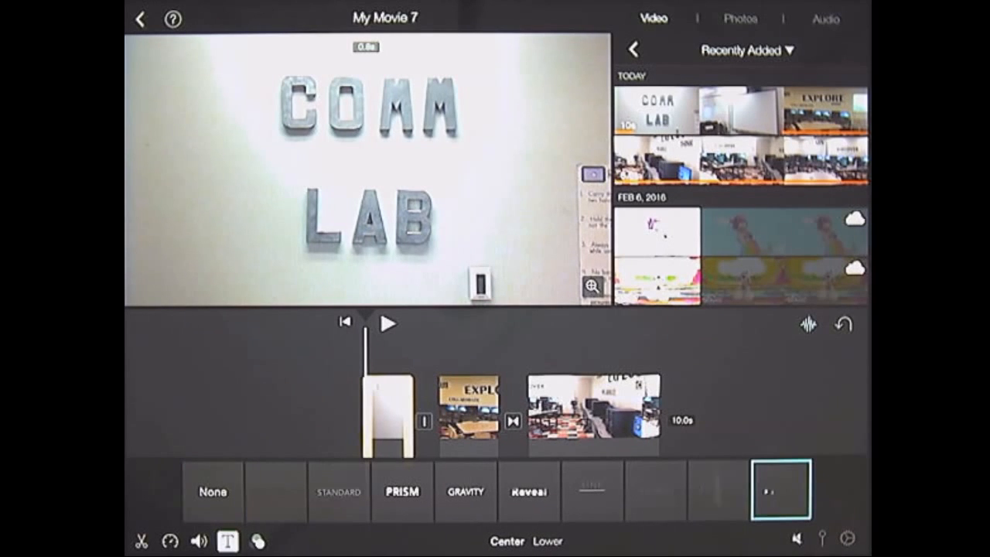
Add a title reading 'MY CLASSROOM' over the opening clip, then select the EXPLORE clip.
left_click_drag(588, 410, 567, 410)
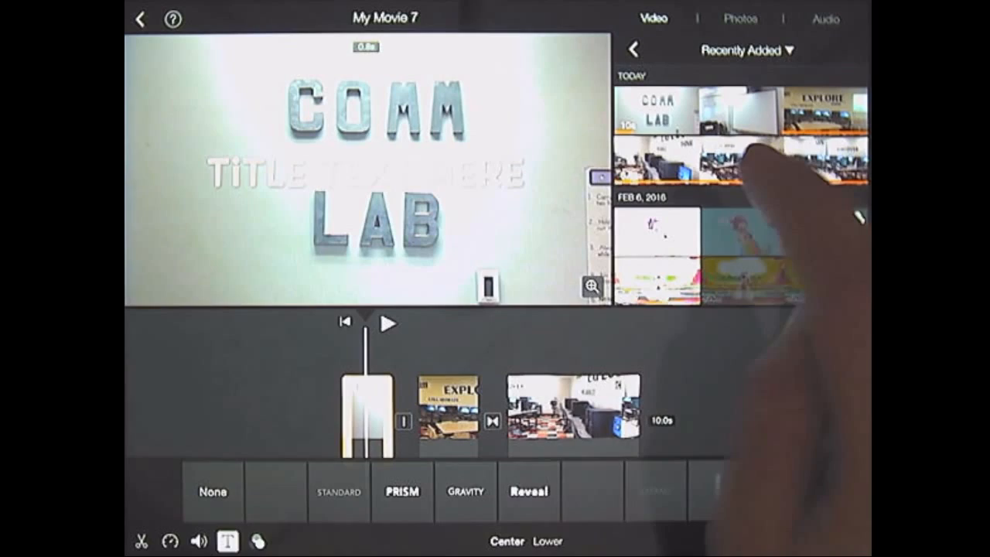
left_click(364, 174)
type("MY CLASSROOM")
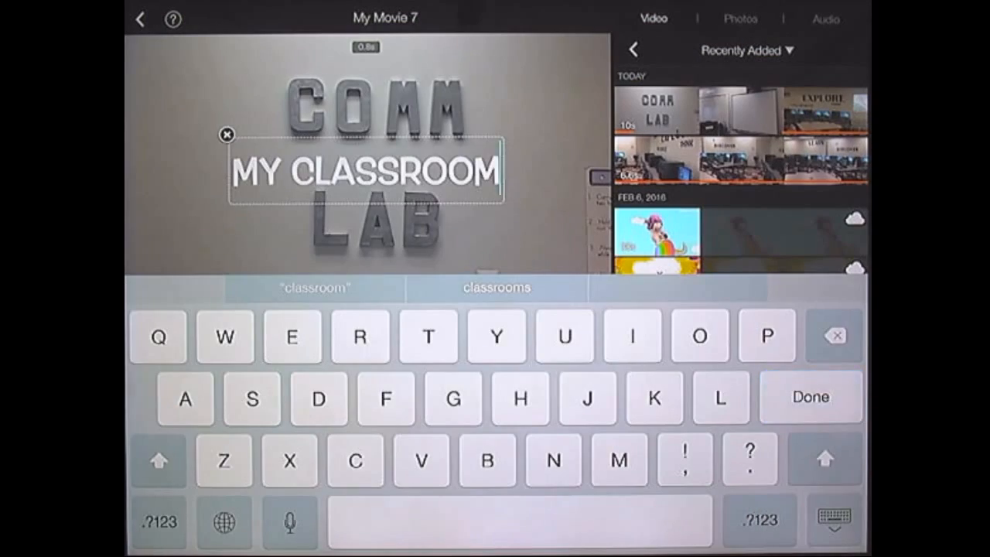
left_click(811, 397)
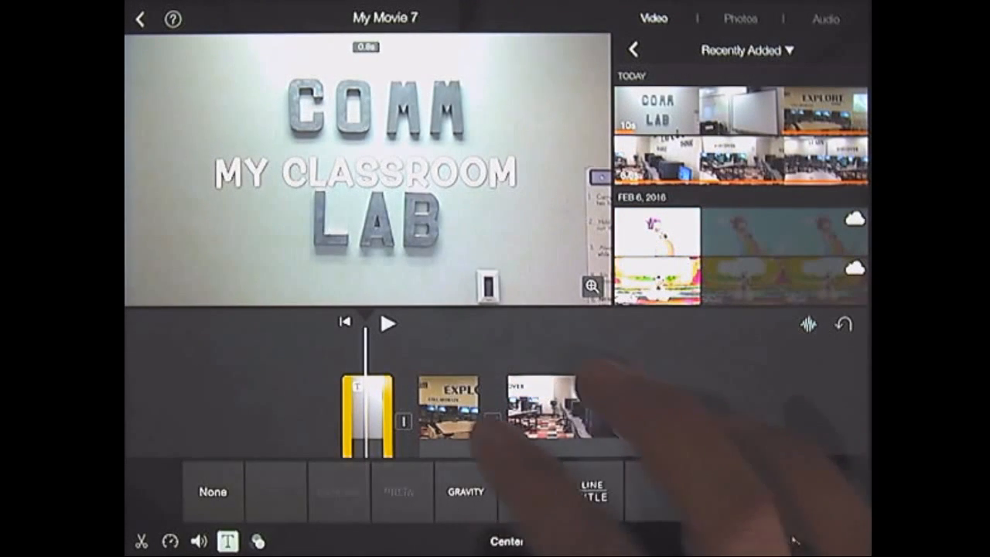
left_click(449, 406)
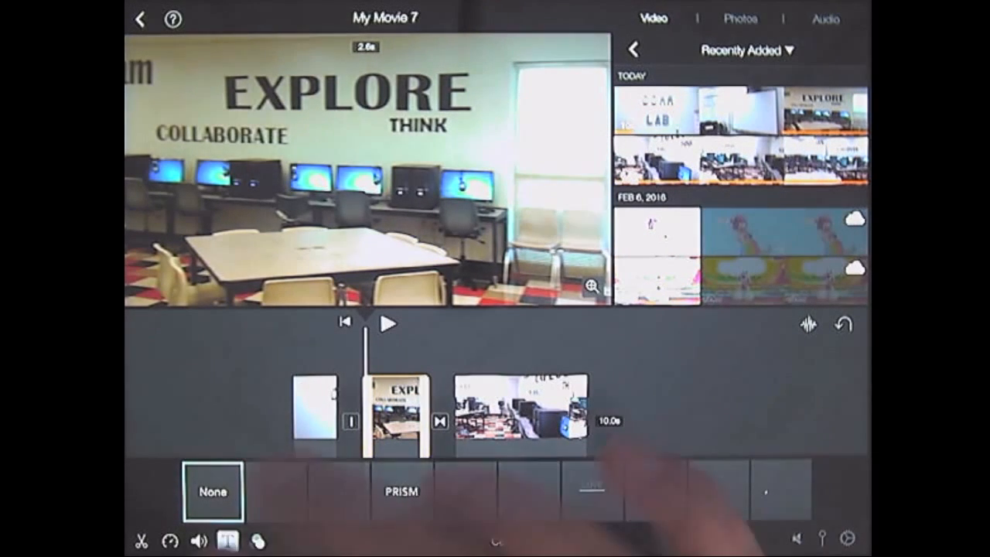
Apply a warm tint filter to the COMM LAB clip and move on to the EXPLORE clip for filtering.
left_click(257, 542)
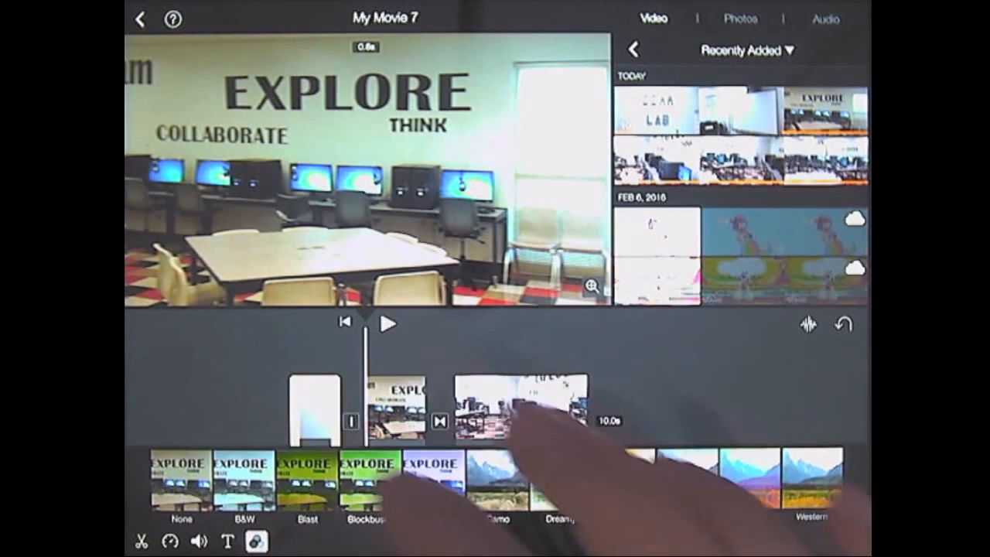
left_click_drag(552, 406, 583, 406)
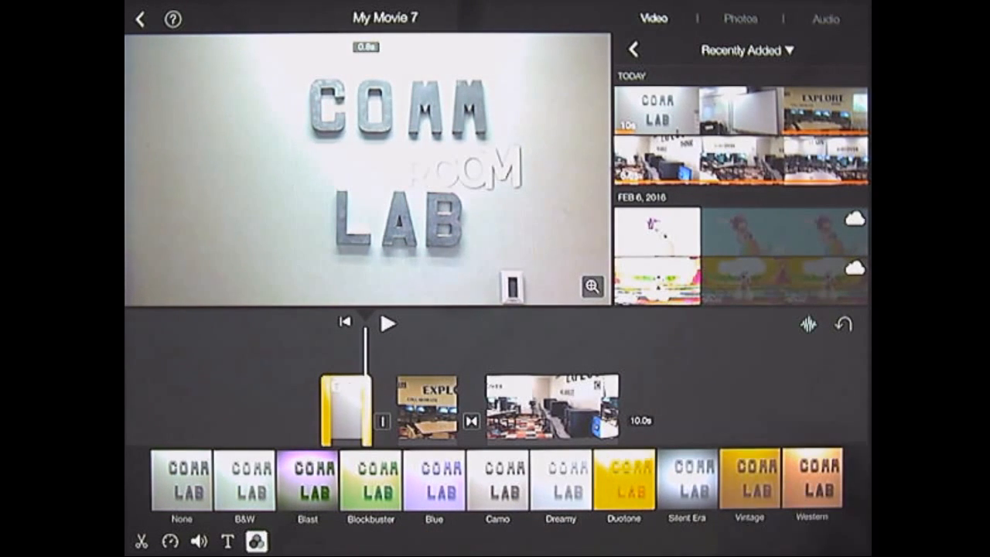
left_click_drag(495, 410, 413, 404)
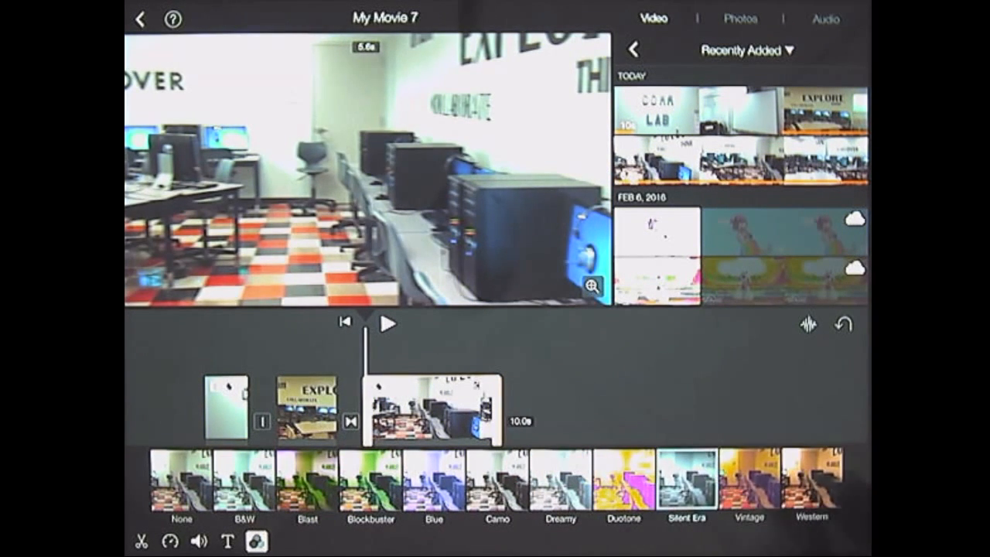
left_click_drag(595, 418, 743, 403)
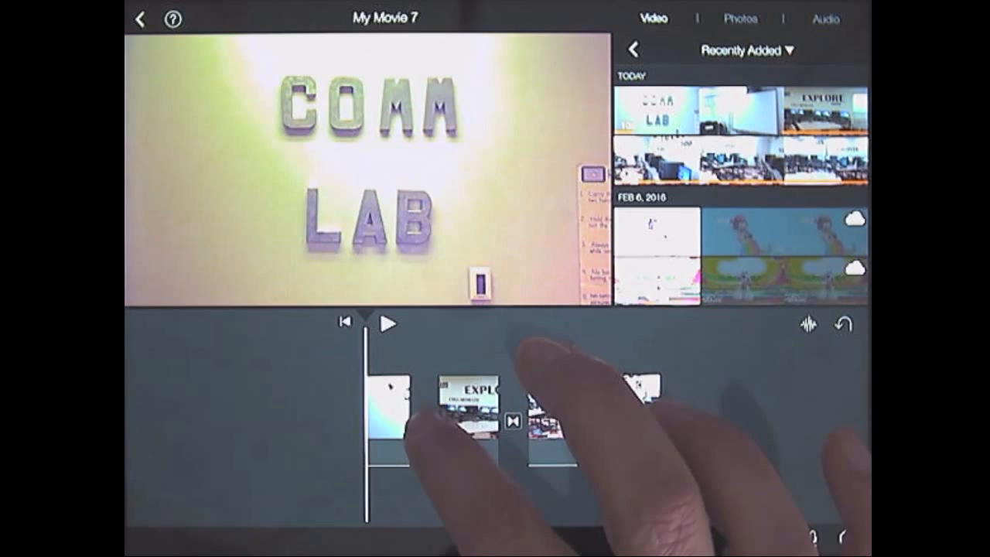
Set the first transition to Wipe and the second to a 1.5-second Dissolve.
left_click(424, 421)
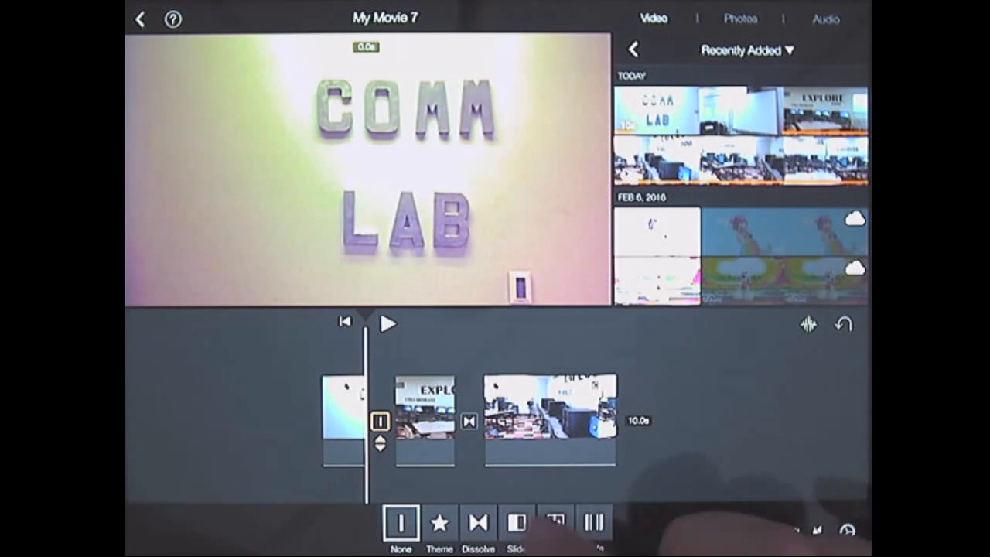
left_click(555, 523)
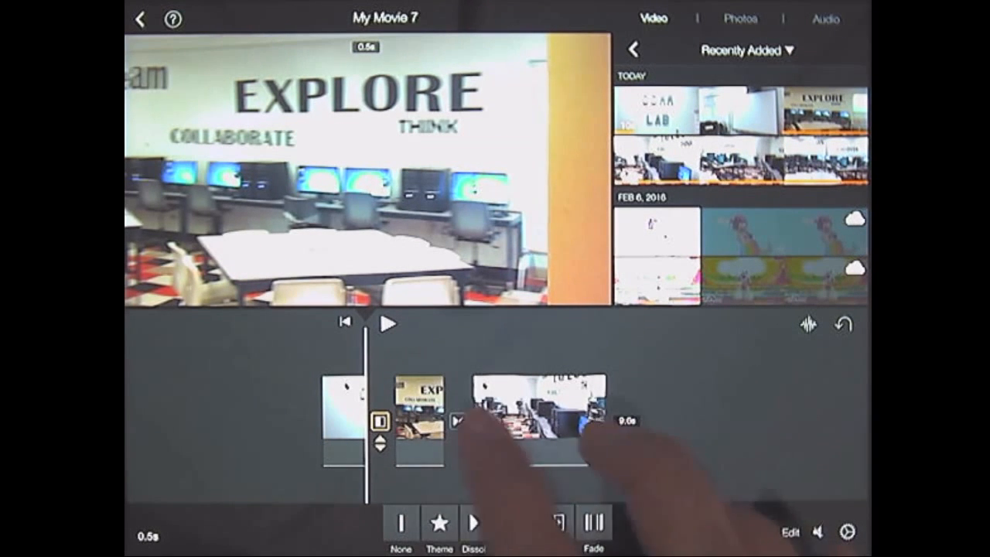
left_click(458, 421)
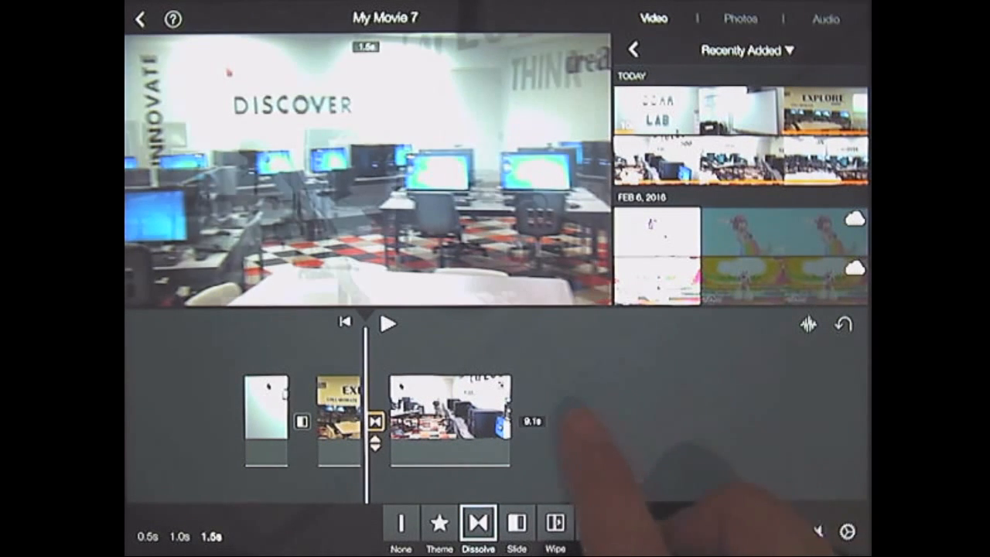
left_click_drag(585, 442, 759, 434)
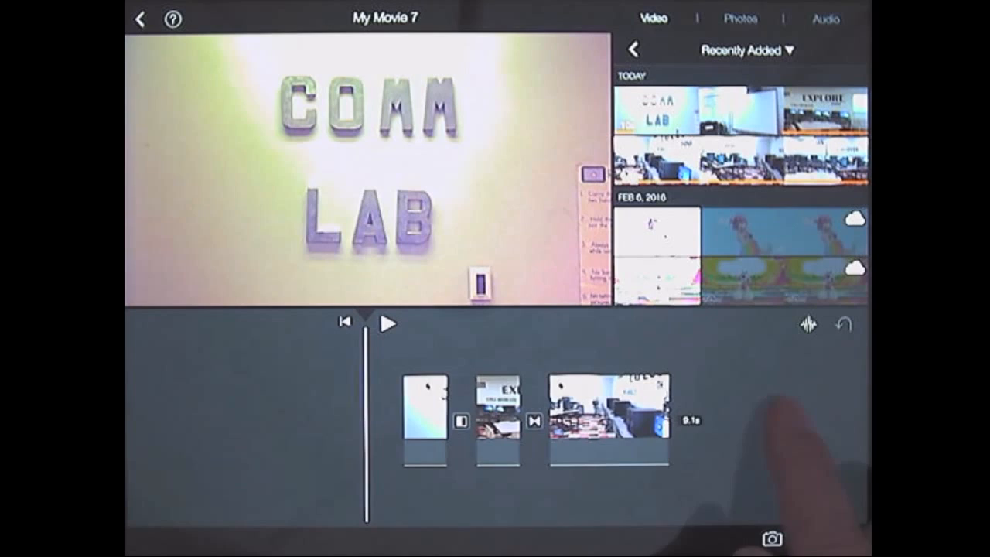
Rewind the timeline to the start and play My Movie 7 from the COMM LAB opening.
left_click_drag(445, 356, 375, 329)
left_click(386, 323)
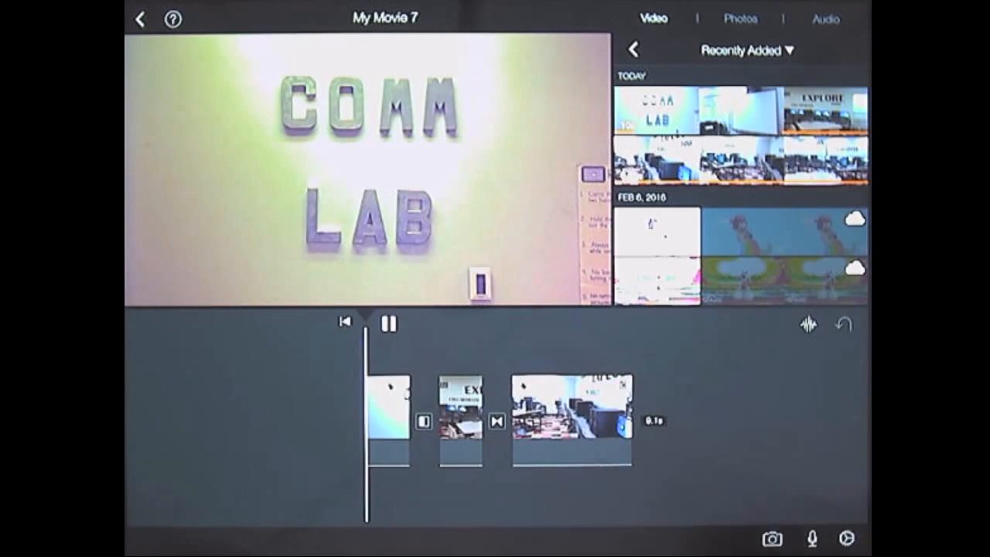